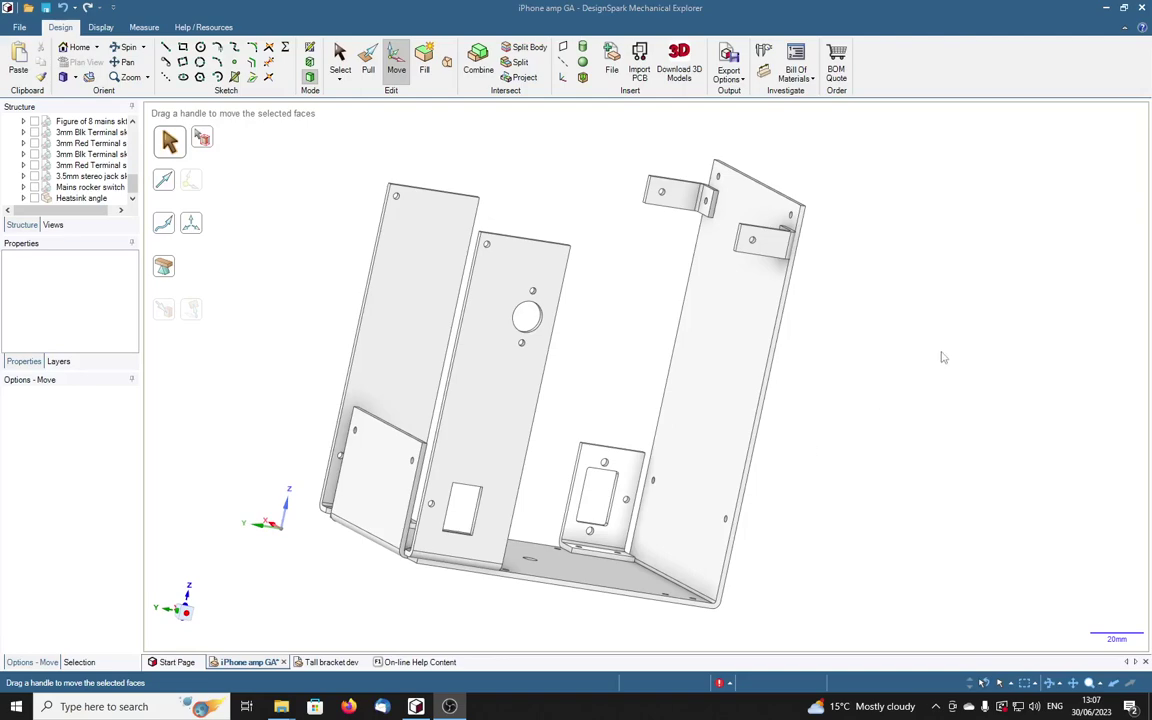
# Step: Spin the amplifier chassis to a new angle and zoom in on the front panel's large hole
pyautogui.moveTo(942, 357)
pyautogui.mouseDown(button='middle')
pyautogui.moveTo(892, 380)
pyautogui.moveTo(913, 267)
pyautogui.moveTo(975, 307)
pyautogui.moveTo(964, 336)
pyautogui.moveTo(982, 326)
pyautogui.moveTo(959, 334)
pyautogui.moveTo(936, 386)
pyautogui.moveTo(951, 342)
pyautogui.moveTo(957, 363)
pyautogui.mouseUp(button='middle')
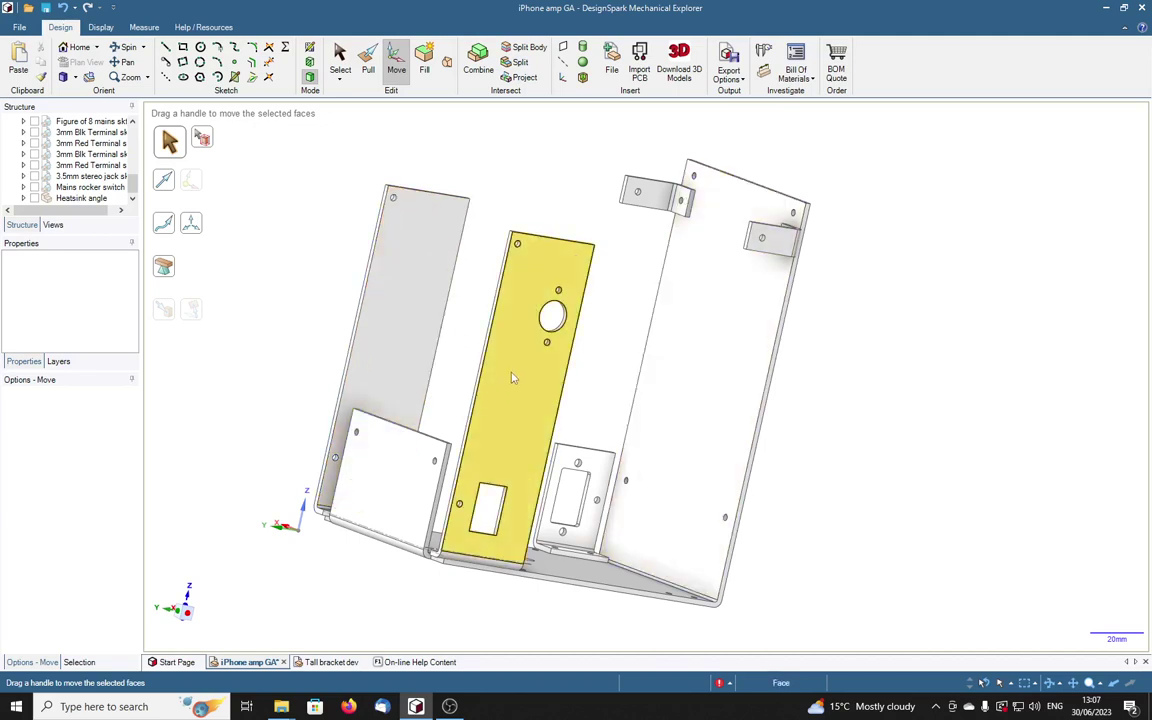
pyautogui.scroll(3, 517, 391)
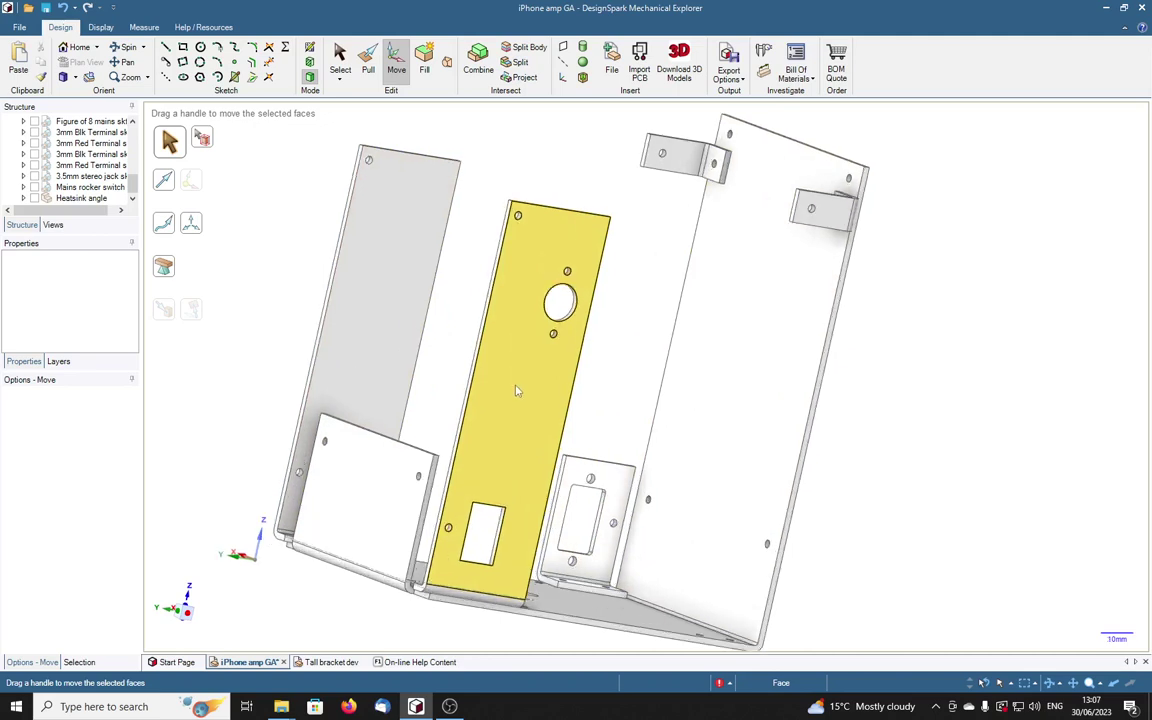
pyautogui.scroll(1, 517, 391)
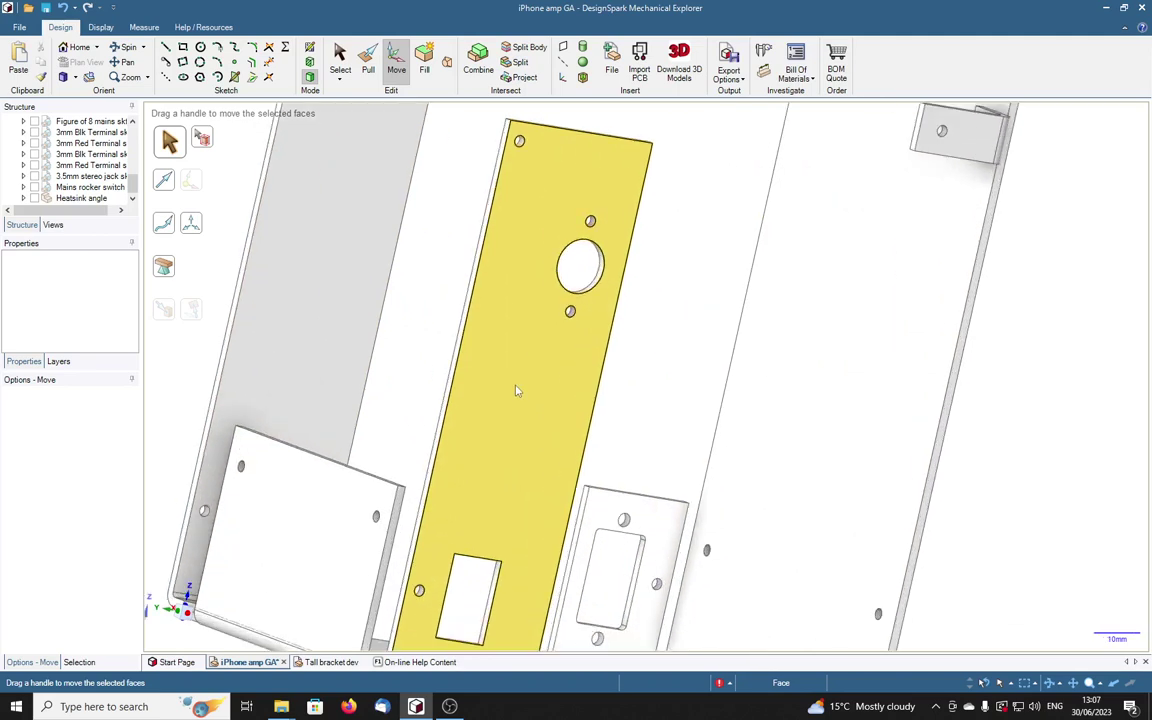
# Step: Switch to the Select tool, pick the large round hole's edge, and zoom in around the holes
pyautogui.click(340, 57)
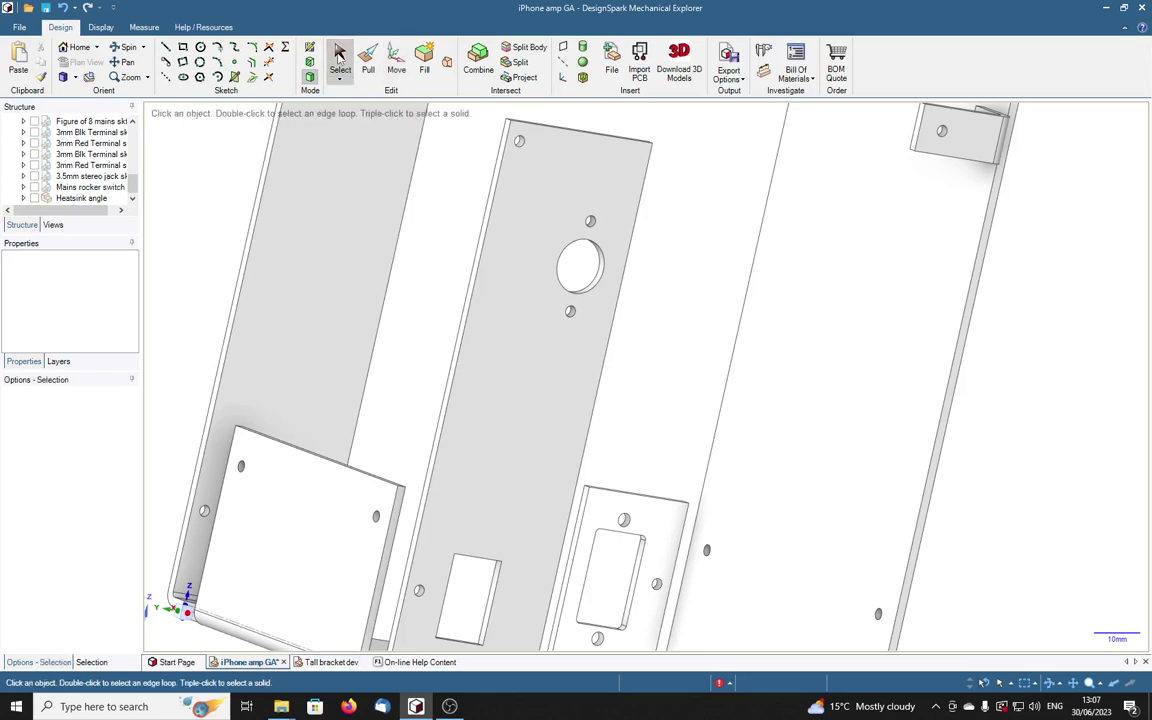
pyautogui.click(601, 269)
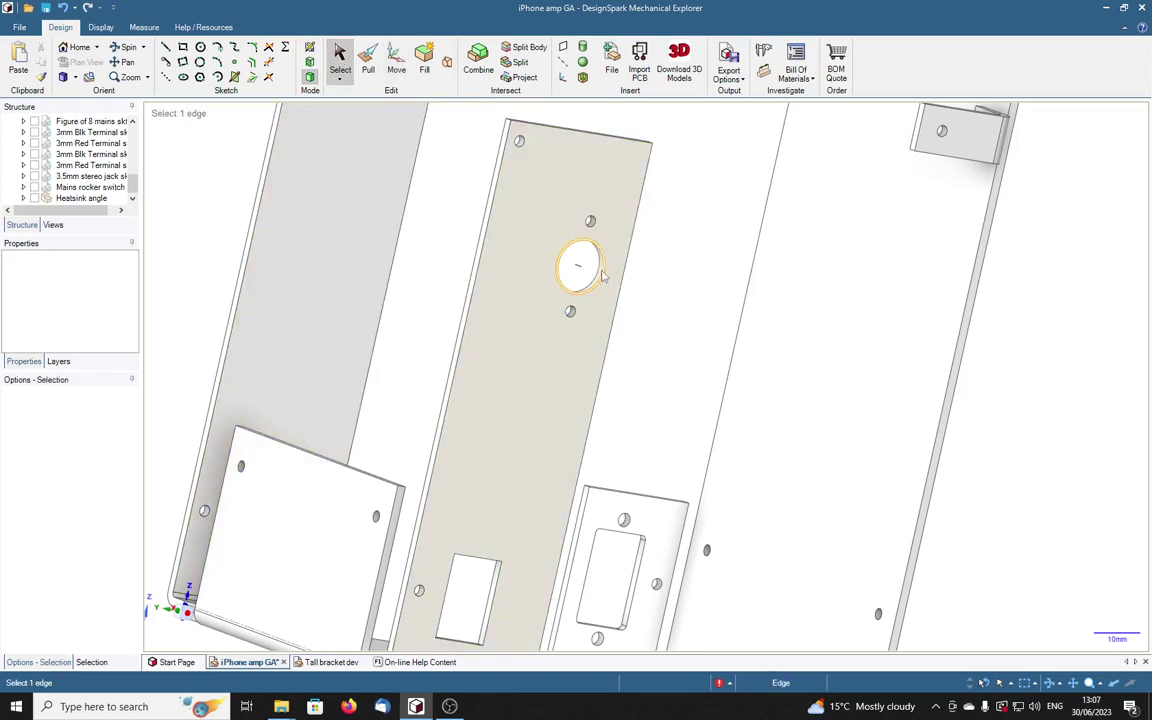
pyautogui.scroll(4, 601, 269)
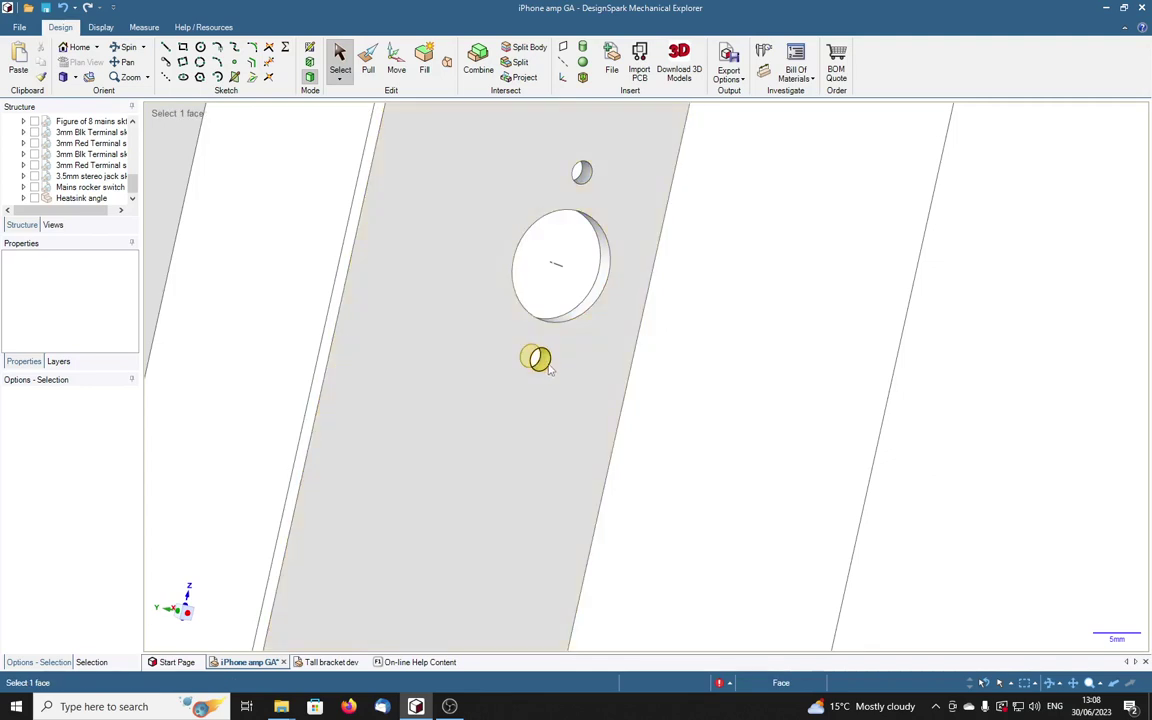
# Step: Orbit and zoom to inspect the lower panel plates and their holes from above
pyautogui.scroll(3, 712, 414)
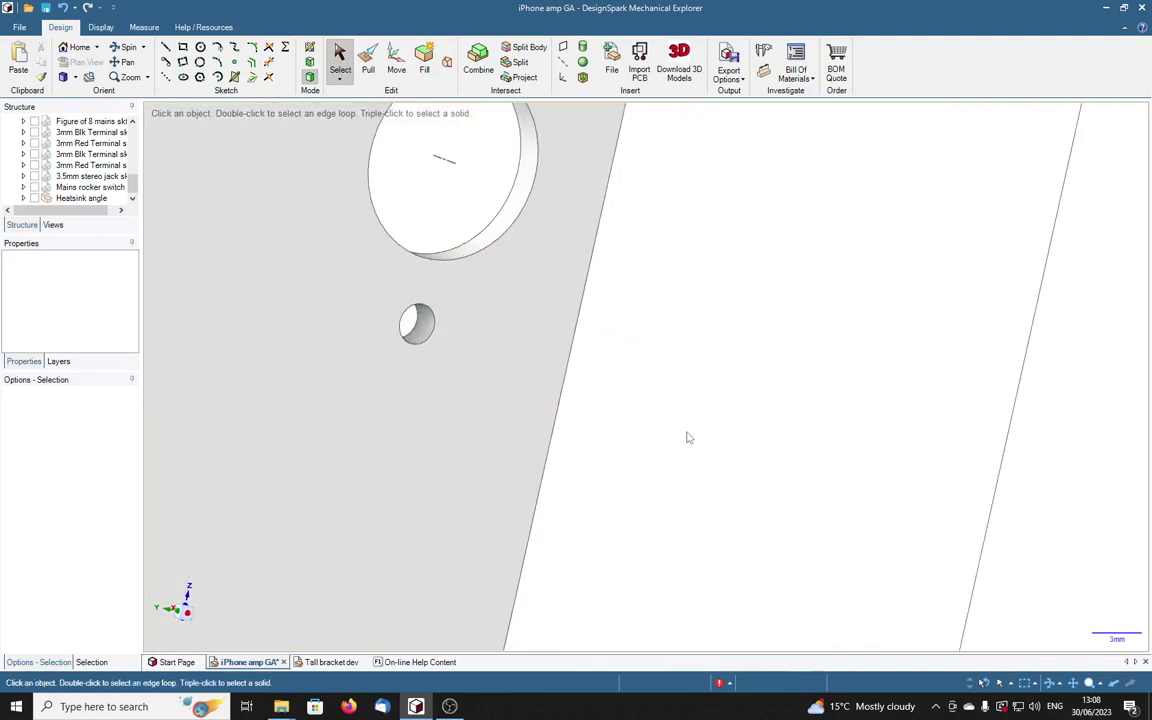
pyautogui.scroll(-5, 686, 432)
pyautogui.moveTo(699, 478); pyautogui.dragTo(756, 170, button='middle')
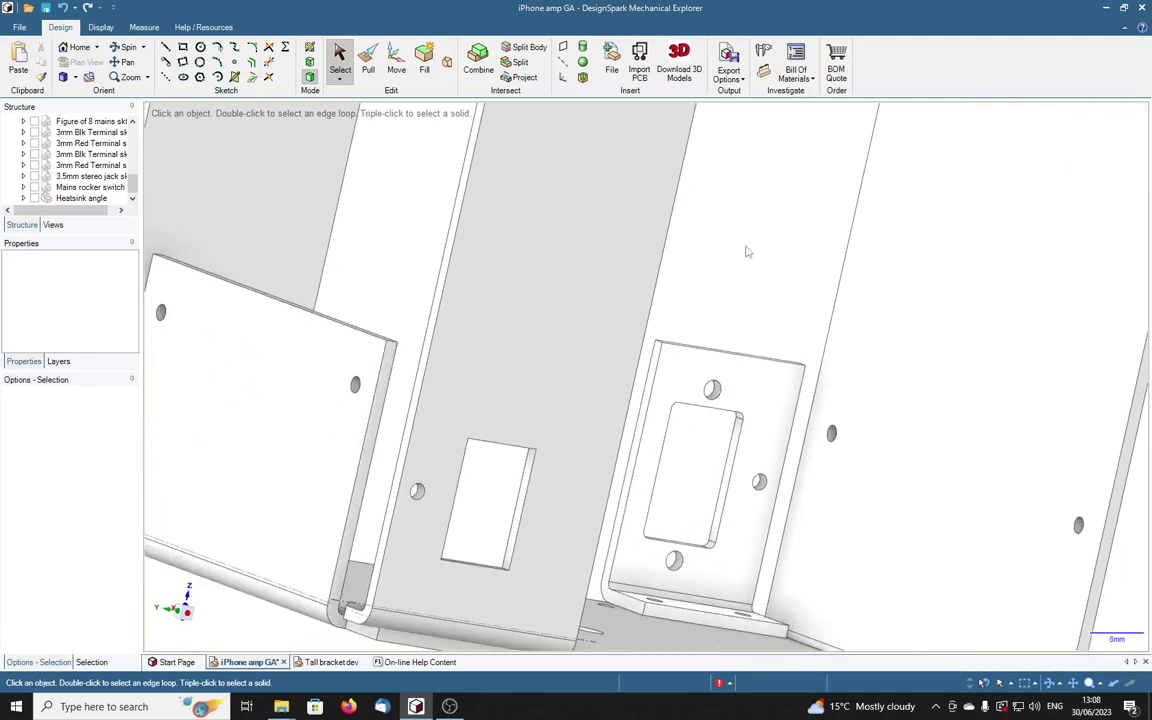
pyautogui.moveTo(748, 288); pyautogui.dragTo(824, 57, button='middle')
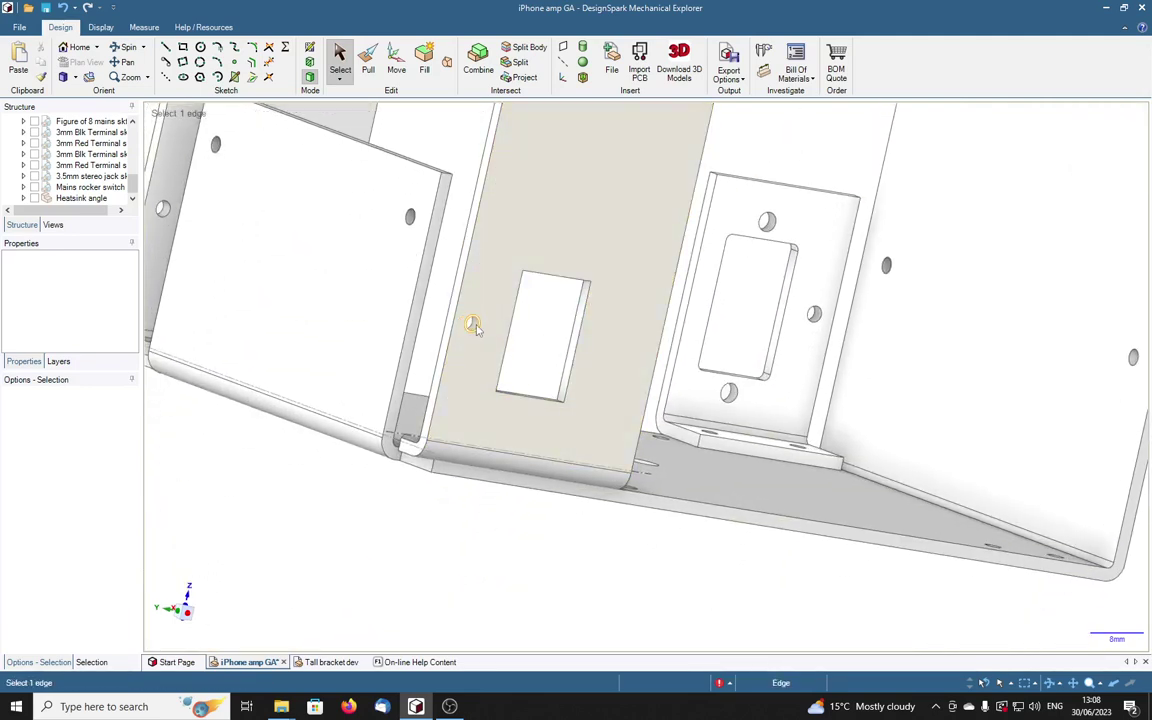
pyautogui.scroll(5, 470, 322)
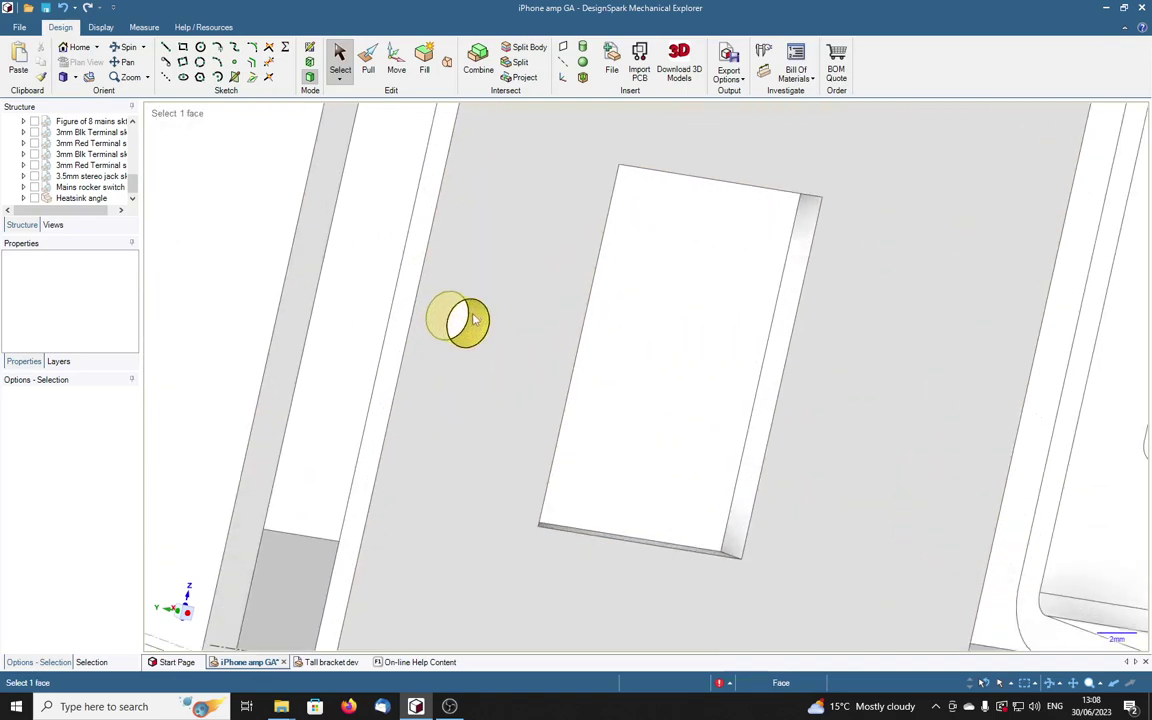
pyautogui.scroll(2, 481, 323)
pyautogui.scroll(-6, 485, 330)
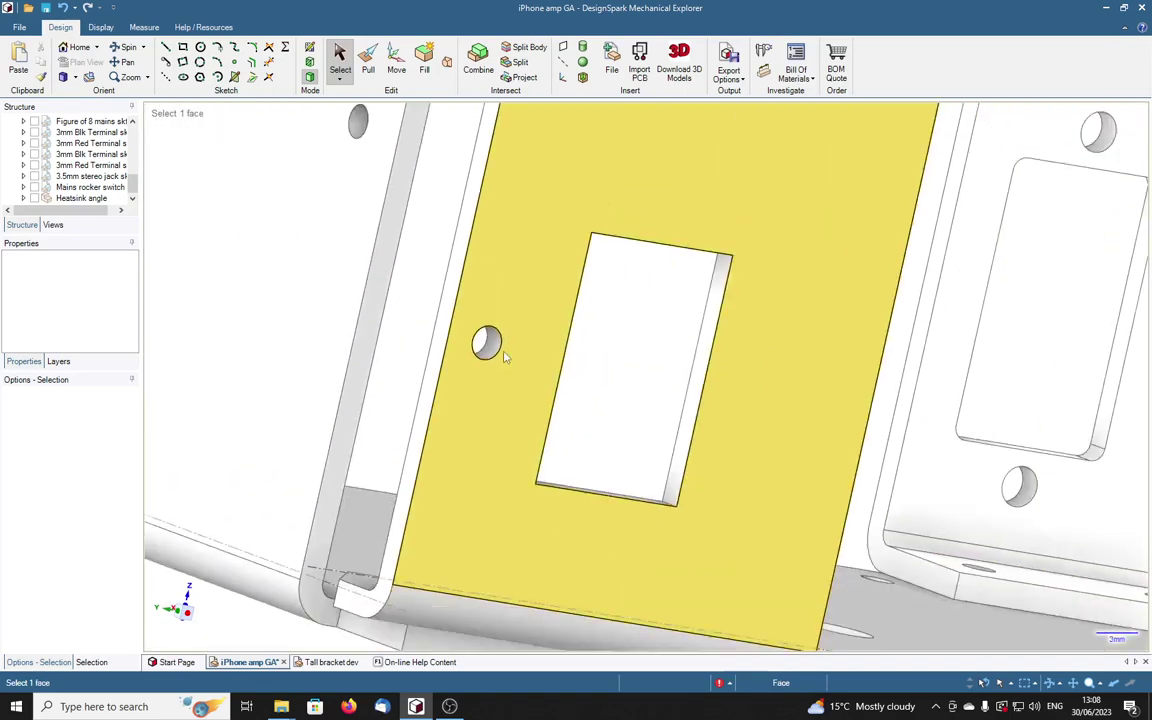
pyautogui.scroll(-1, 505, 358)
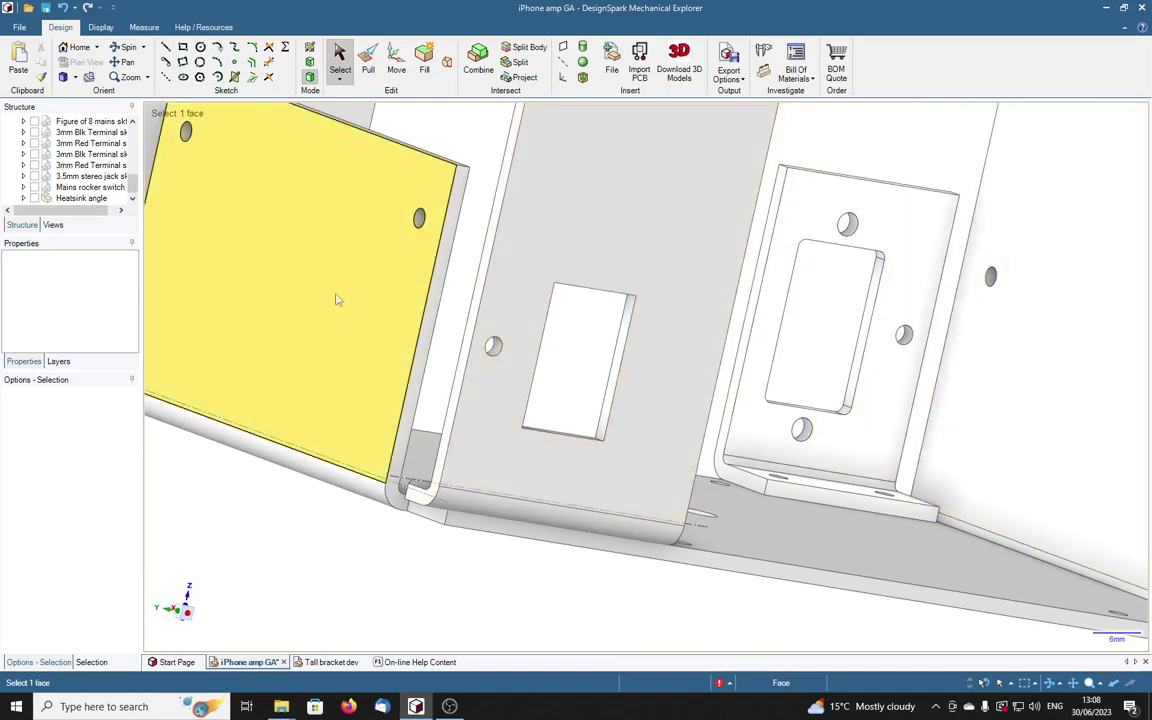
# Step: Turn the model onto the cutout plate, zoom around it, then orbit out to the full chassis
pyautogui.moveTo(337, 278); pyautogui.dragTo(388, 273, button='middle')
pyautogui.scroll(2, 458, 160)
pyautogui.scroll(2, 458, 160)
pyautogui.scroll(2, 540, 252)
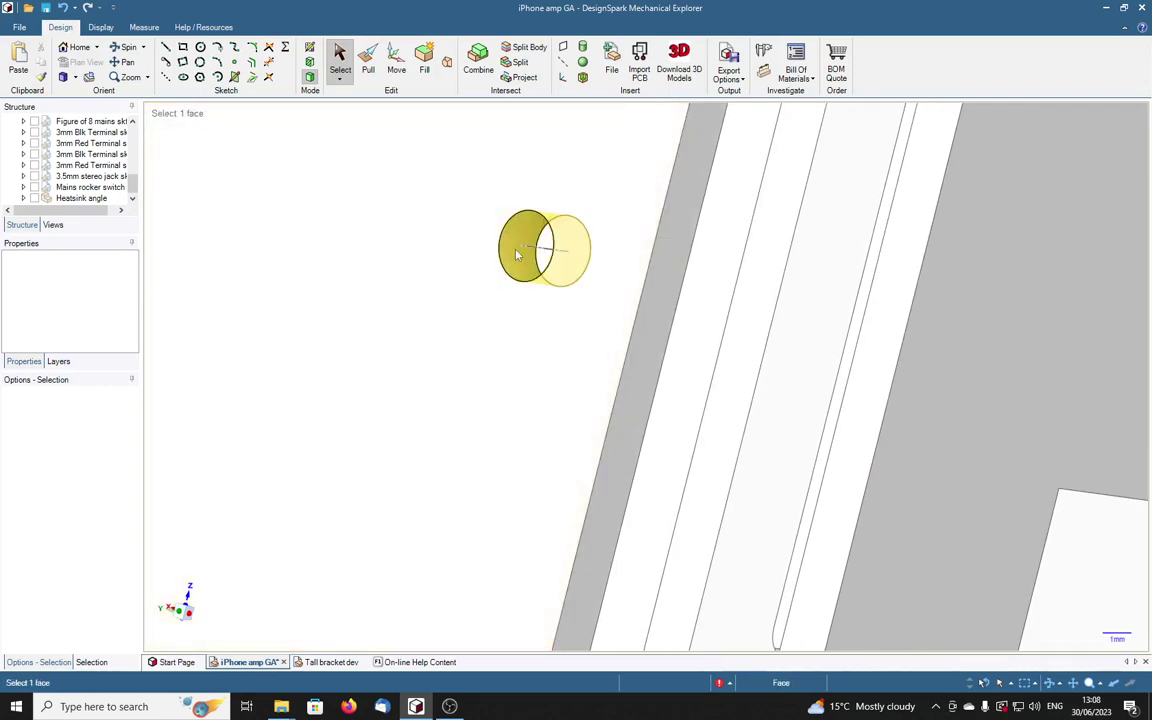
pyautogui.scroll(-6, 517, 260)
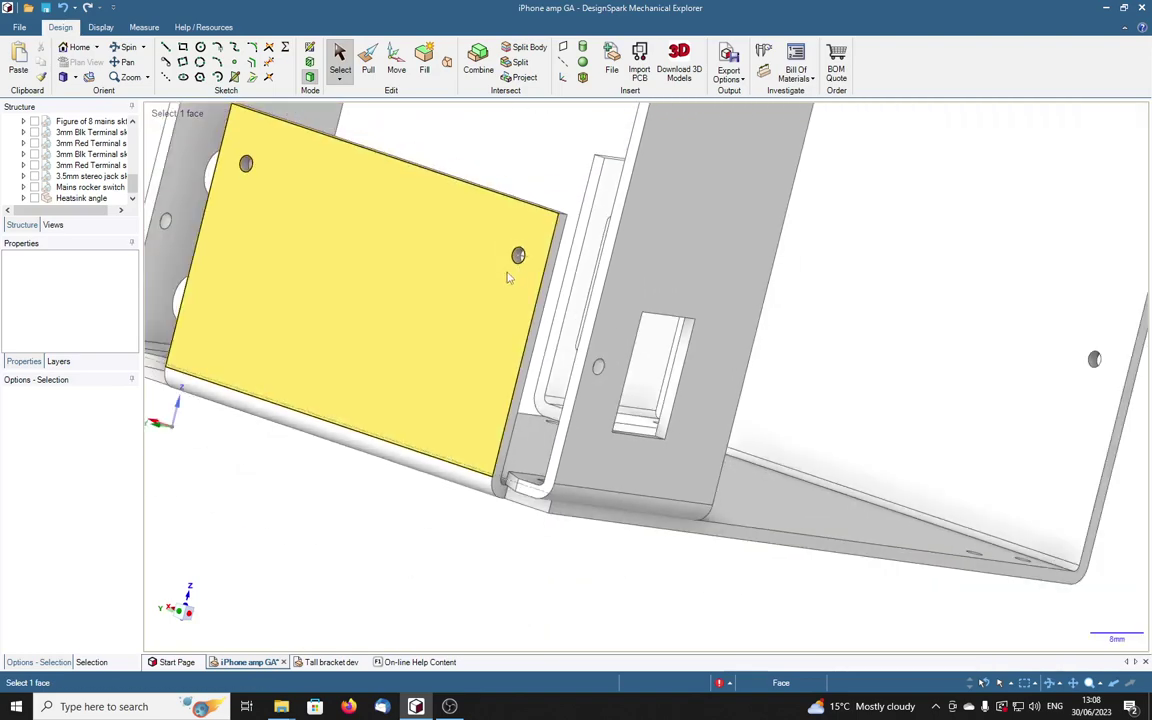
pyautogui.scroll(5, 246, 163)
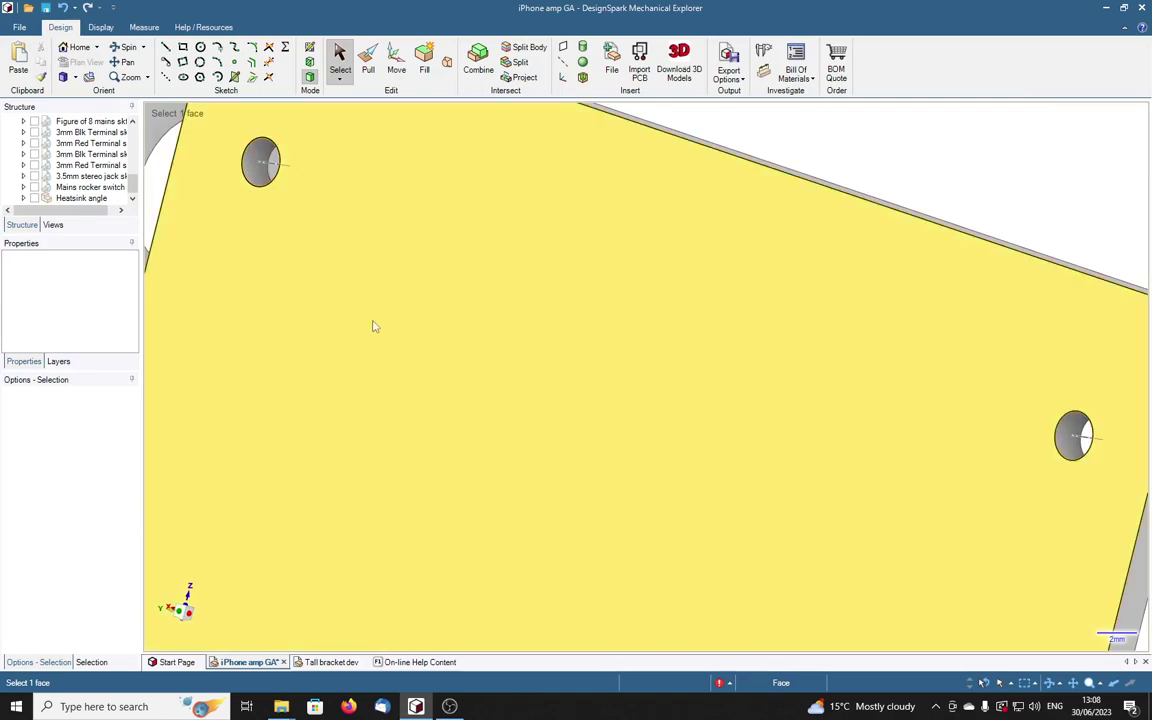
pyautogui.scroll(-3, 373, 333)
pyautogui.moveTo(600, 296); pyautogui.dragTo(738, 463, button='middle')
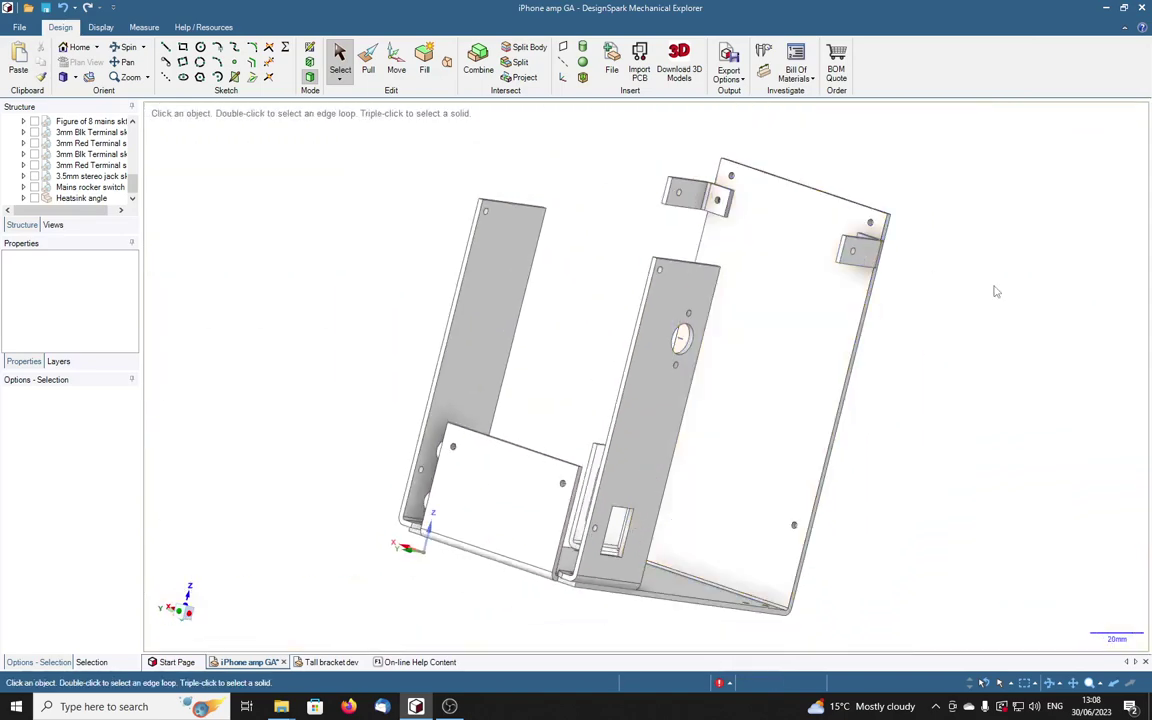
# Step: Zoom onto the upper bracket, orbit the side plate, view it face-on, then swing back to the bracket
pyautogui.scroll(3, 891, 251)
pyautogui.scroll(5, 891, 251)
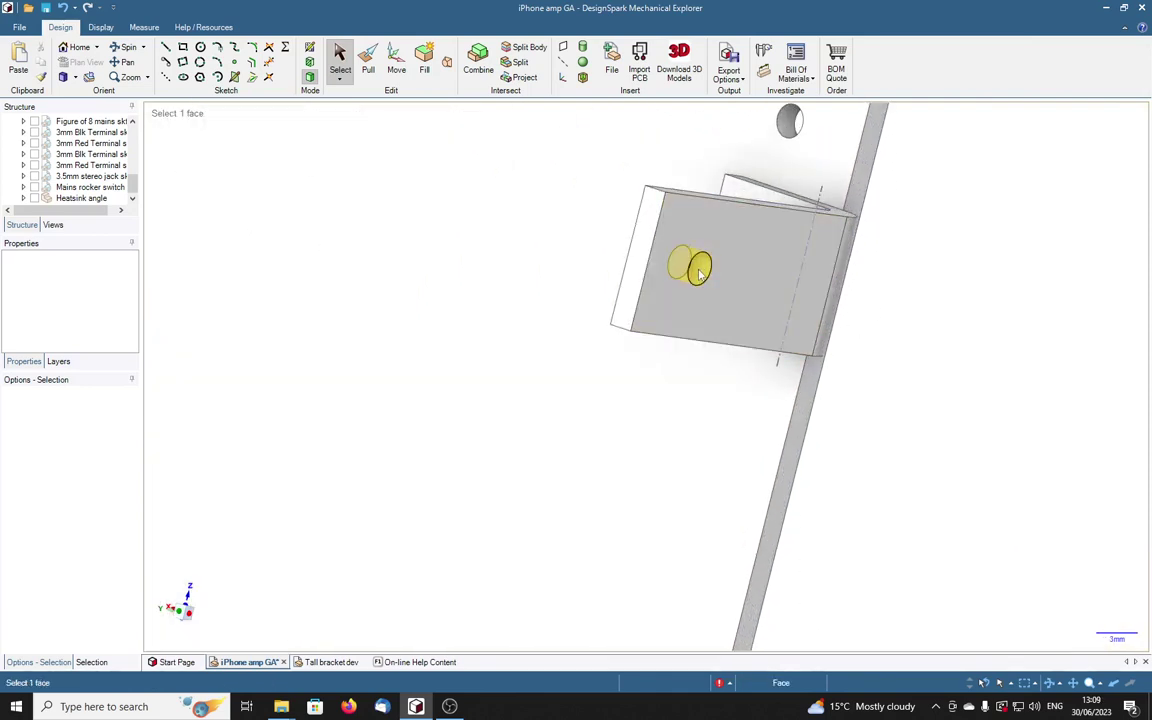
pyautogui.moveTo(700, 274); pyautogui.dragTo(697, 268, button='middle')
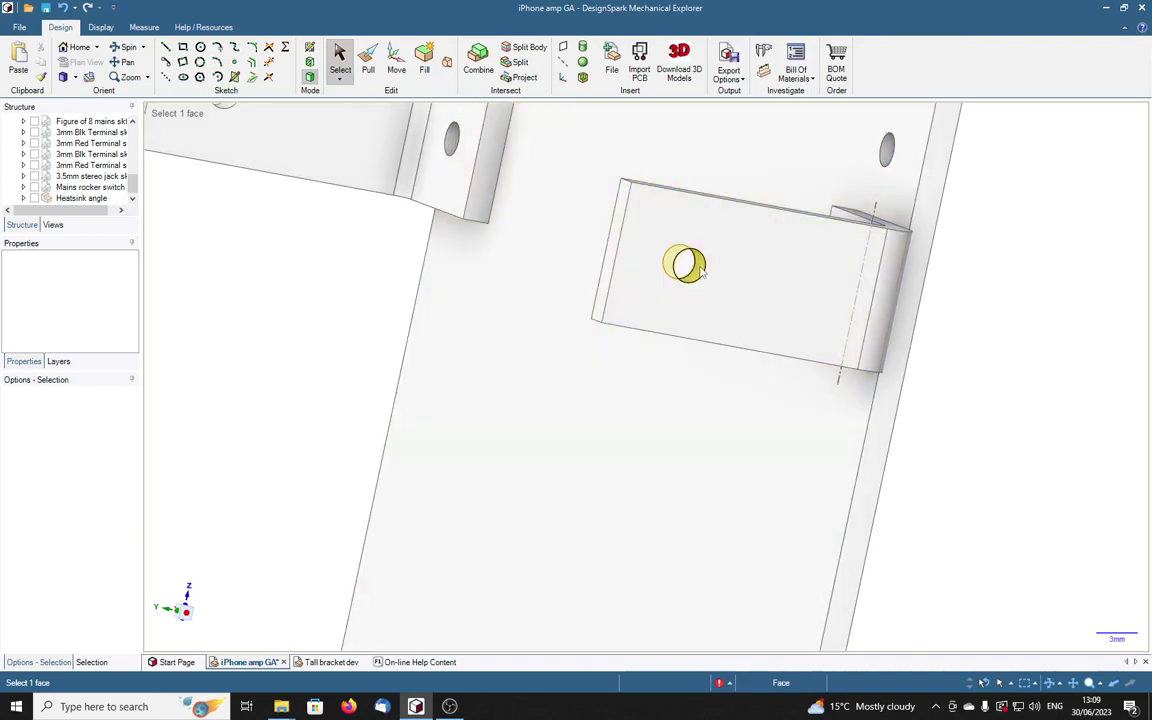
pyautogui.moveTo(967, 321); pyautogui.dragTo(918, 303, button='middle')
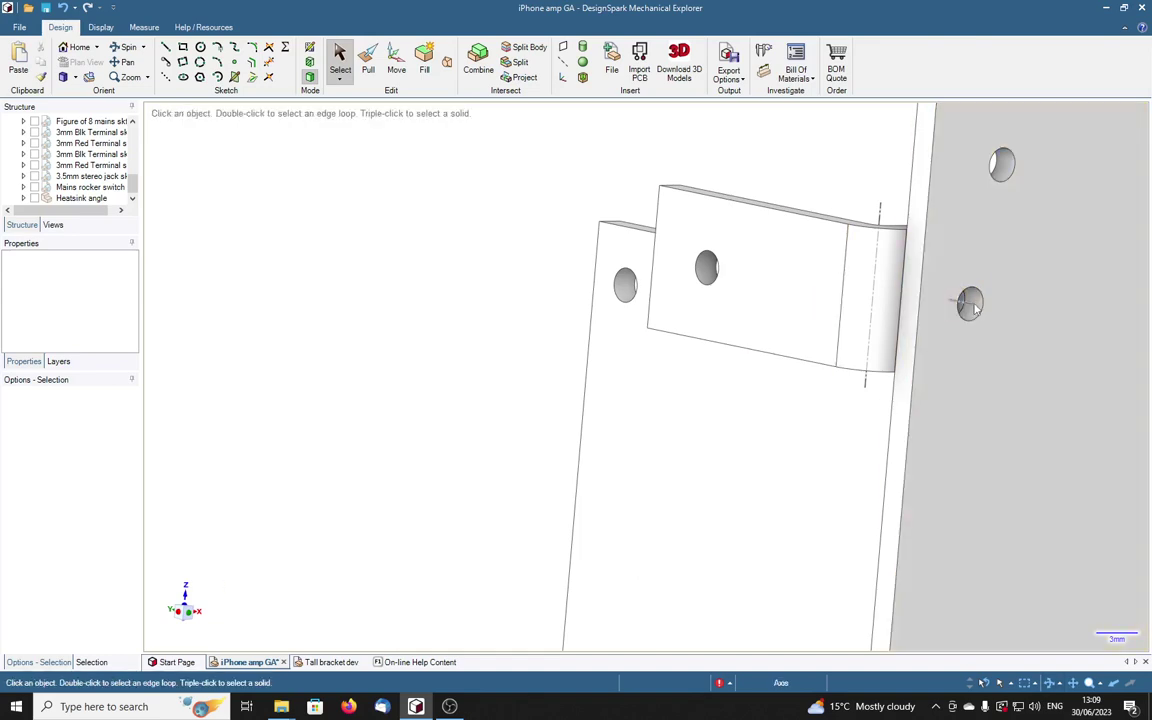
pyautogui.moveTo(805, 296); pyautogui.dragTo(753, 298, button='middle')
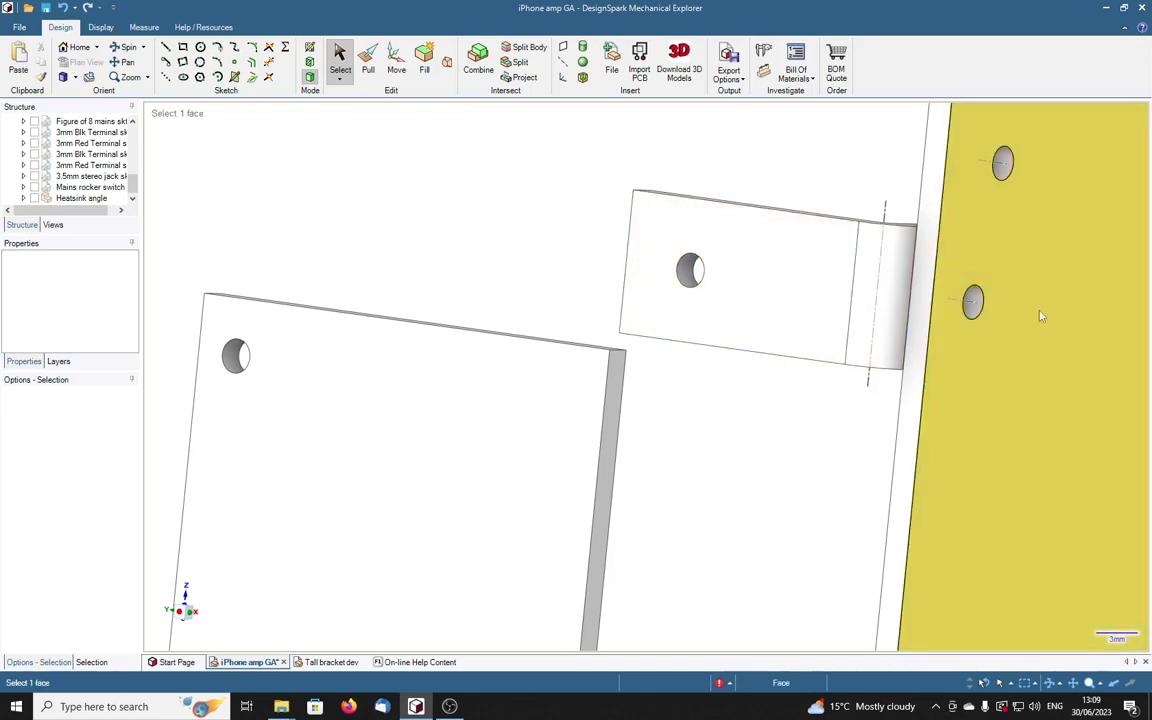
pyautogui.press('v')
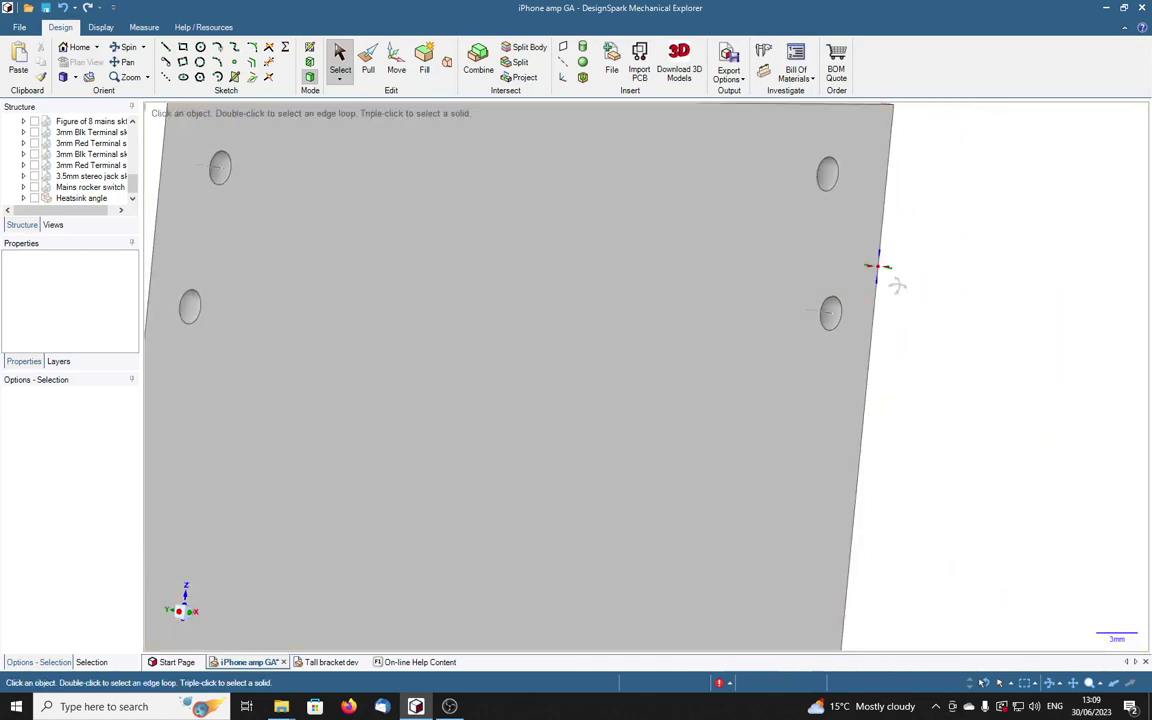
pyautogui.moveTo(897, 286); pyautogui.dragTo(828, 384, button='middle')
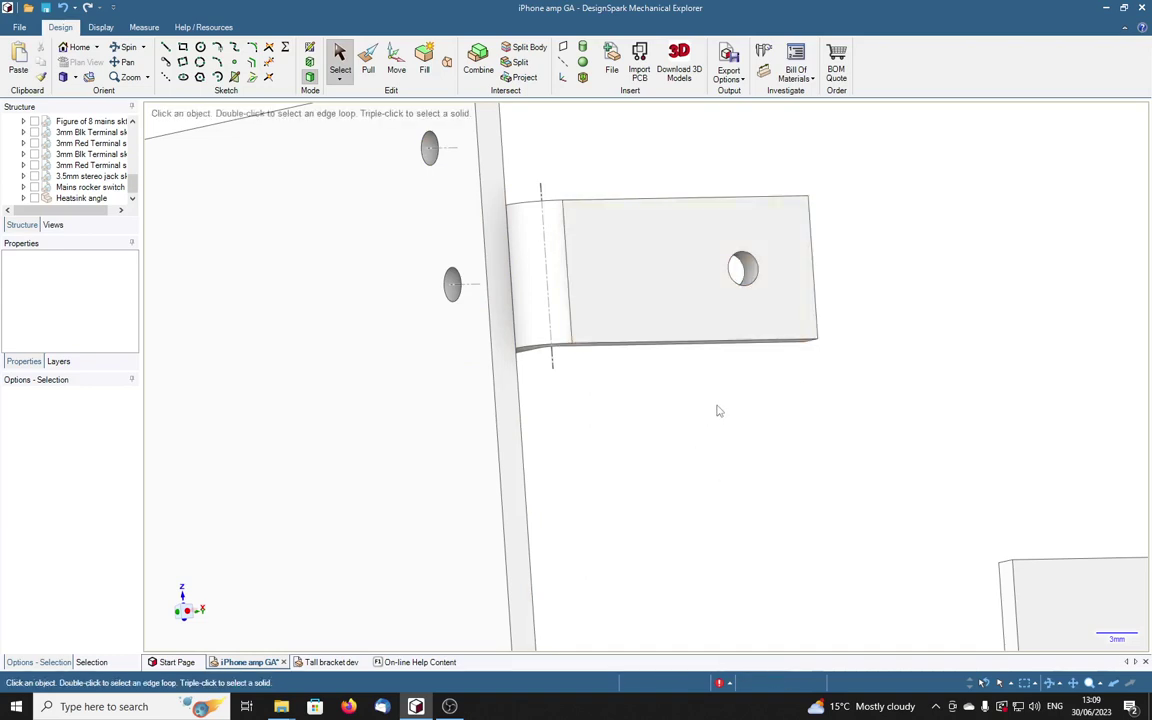
# Step: Show the side-plate hole's properties (Shape: Cylinder), then select the bracket hole face (Shape: Spline)
pyautogui.rightClick(452, 290)
pyautogui.click(493, 423)
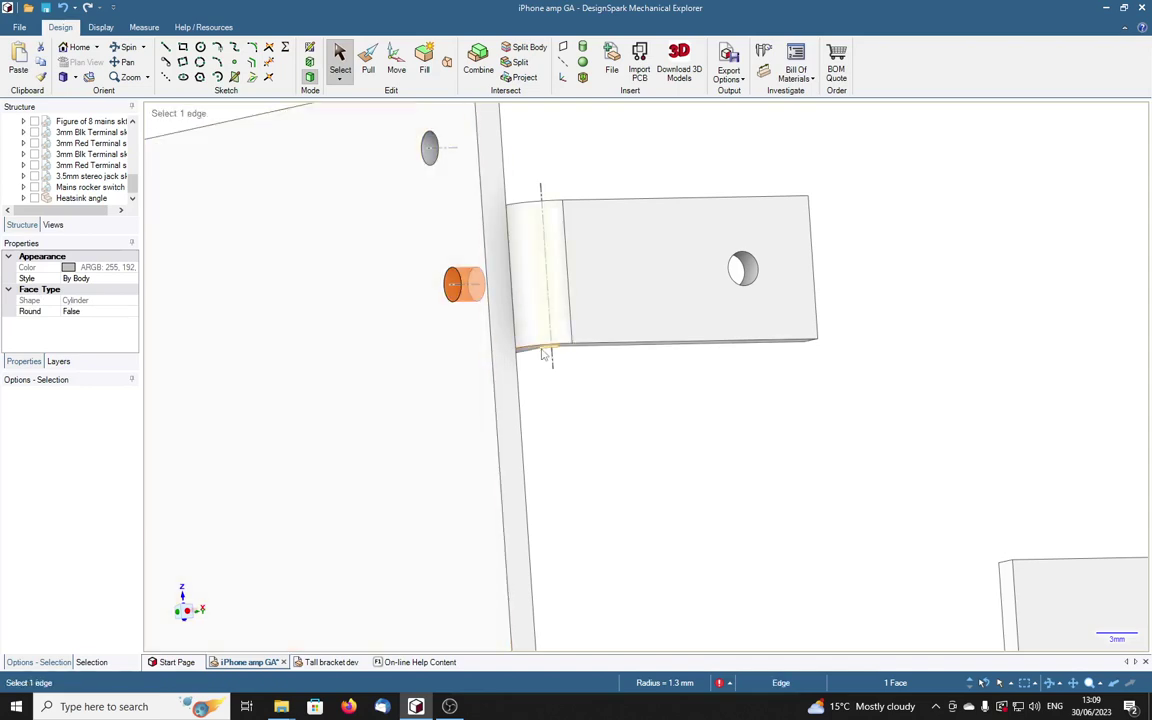
pyautogui.rightClick(752, 274)
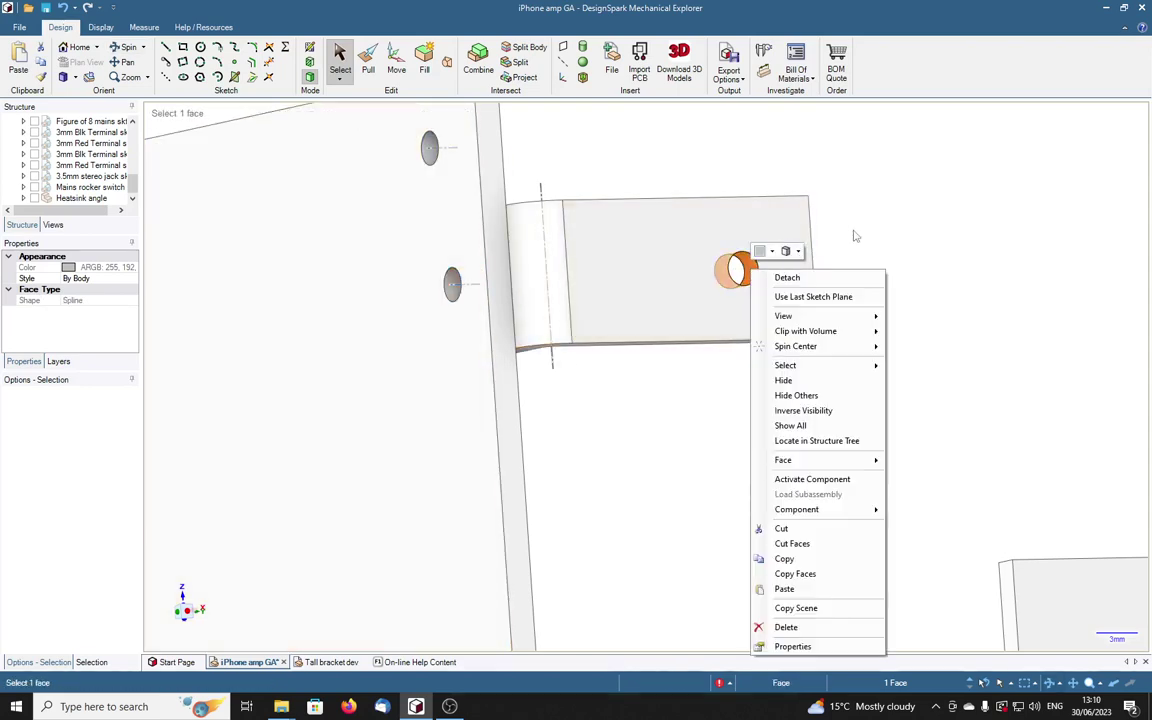
pyautogui.press('Escape')
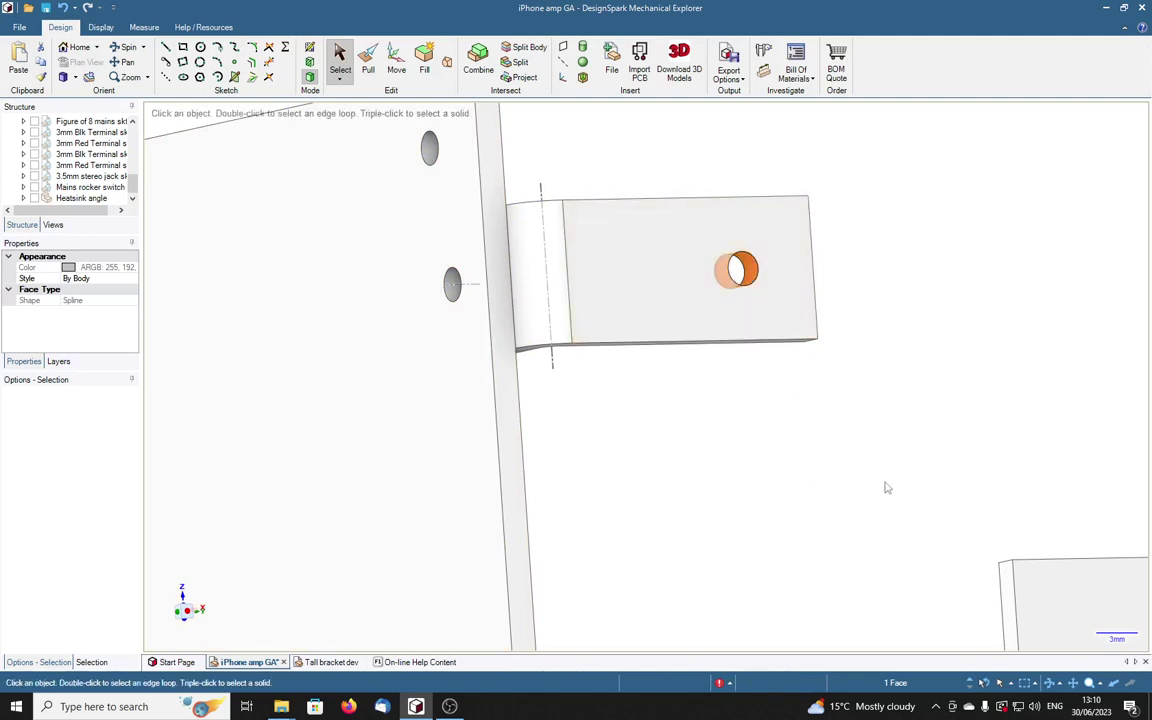
# Step: Orbit around the bracket and lower panel, then bring up the selected bracket hole's context menu
pyautogui.moveTo(784, 482)
pyautogui.mouseDown(button='middle')
pyautogui.moveTo(820, 476)
pyautogui.moveTo(825, 455)
pyautogui.moveTo(741, 461)
pyautogui.moveTo(746, 486)
pyautogui.mouseUp(button='middle')
pyautogui.click(455, 213)
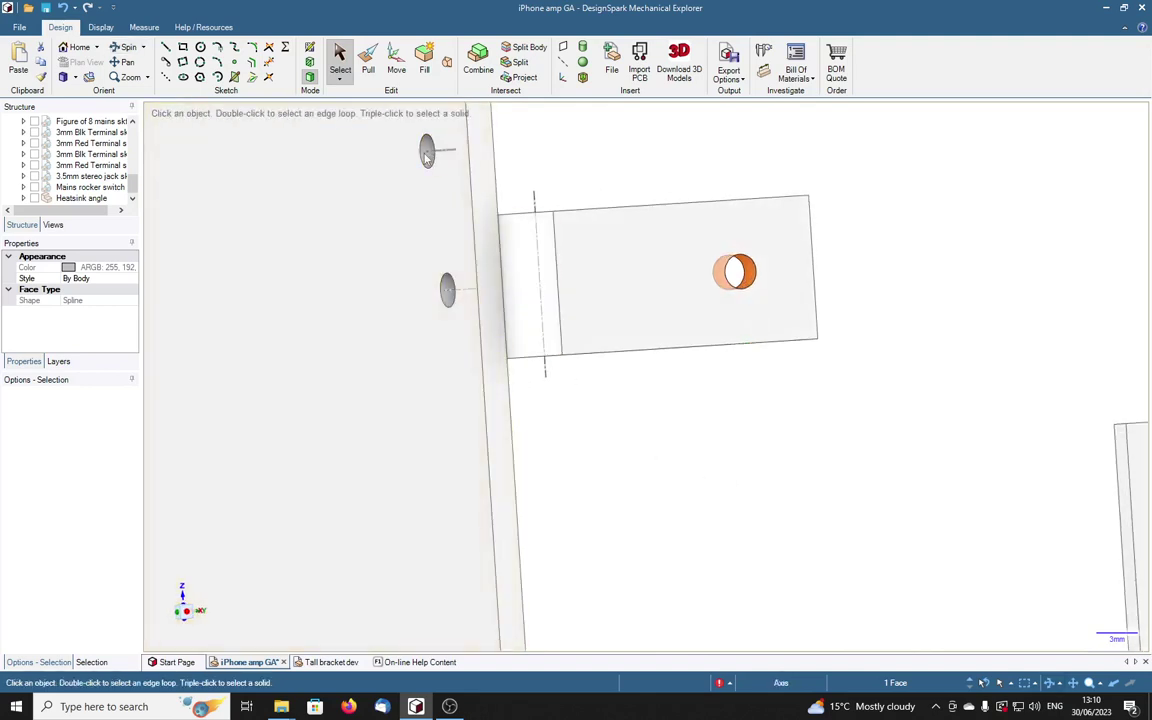
pyautogui.moveTo(738, 396)
pyautogui.mouseDown(button='middle')
pyautogui.moveTo(776, 406)
pyautogui.moveTo(782, 391)
pyautogui.mouseUp(button='middle')
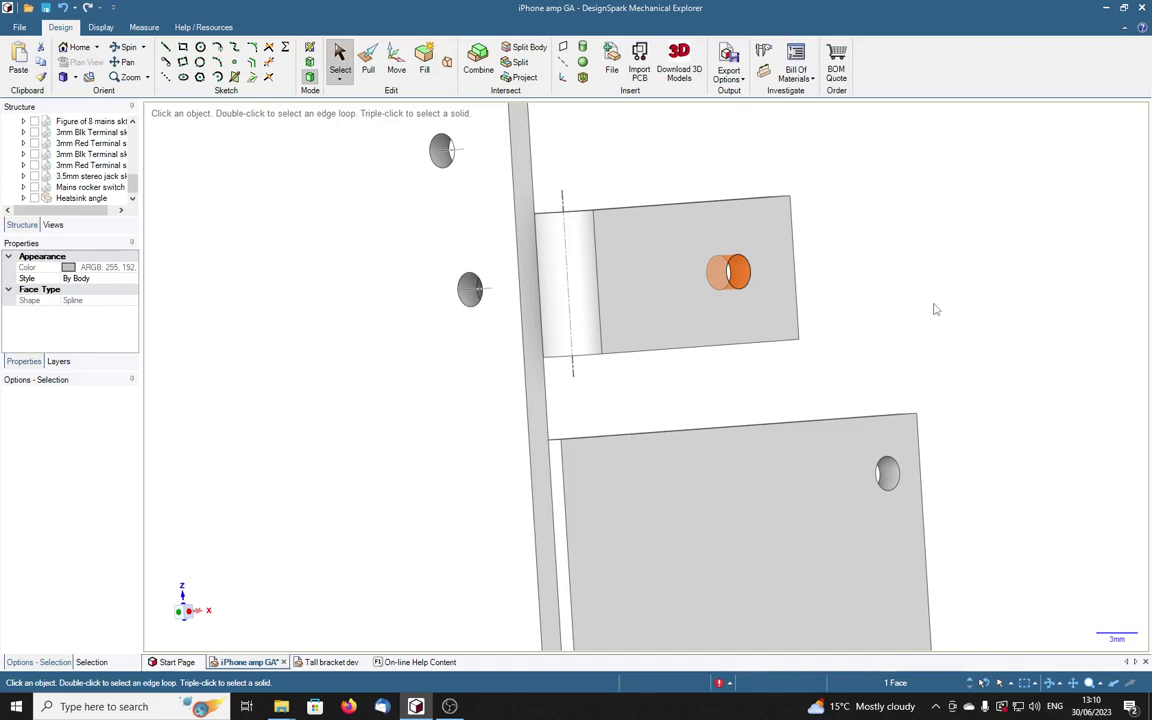
pyautogui.moveTo(964, 262)
pyautogui.mouseDown(button='middle')
pyautogui.moveTo(990, 275)
pyautogui.moveTo(995, 265)
pyautogui.moveTo(960, 252)
pyautogui.moveTo(949, 273)
pyautogui.moveTo(959, 257)
pyautogui.mouseUp(button='middle')
pyautogui.rightClick(960, 257)
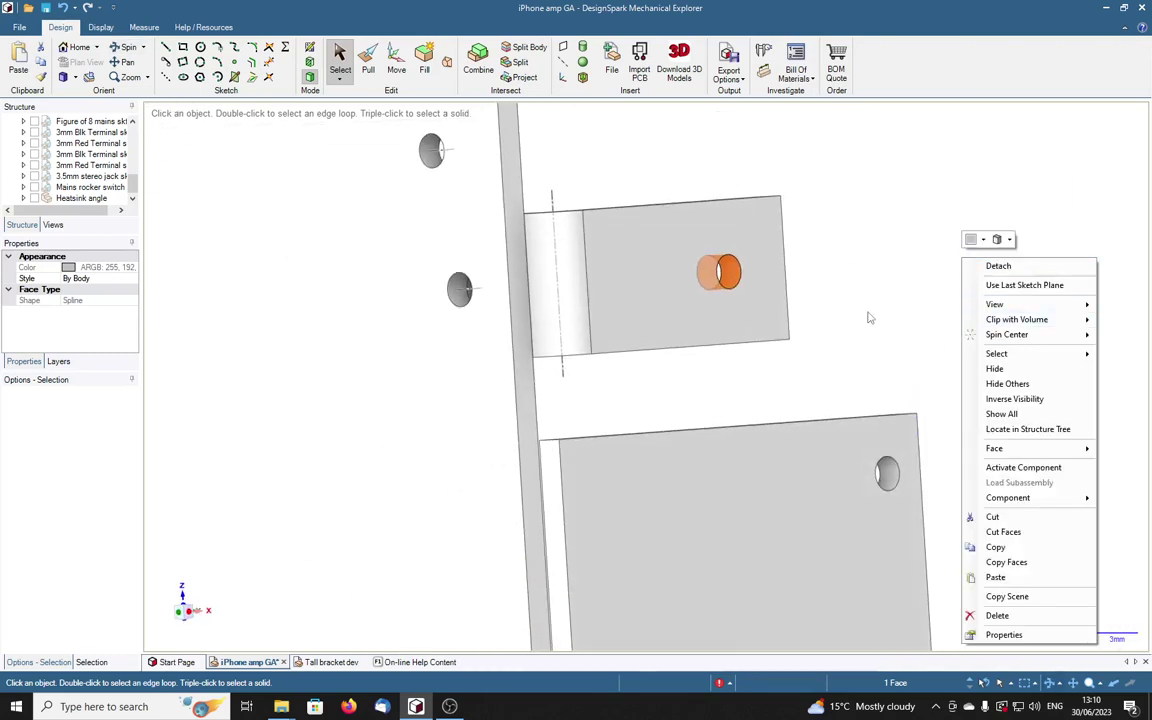